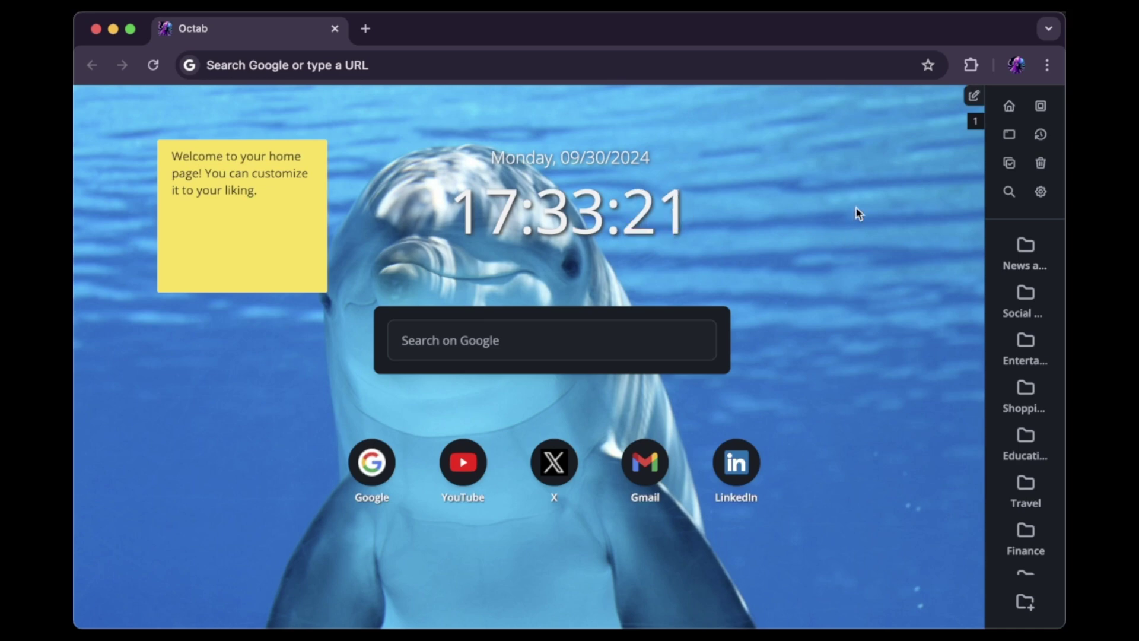
- In homepage edit mode, search folders for 'News' and add News and Media as a shortcut
{"action": "left_click", "coordinate": [973, 95]}
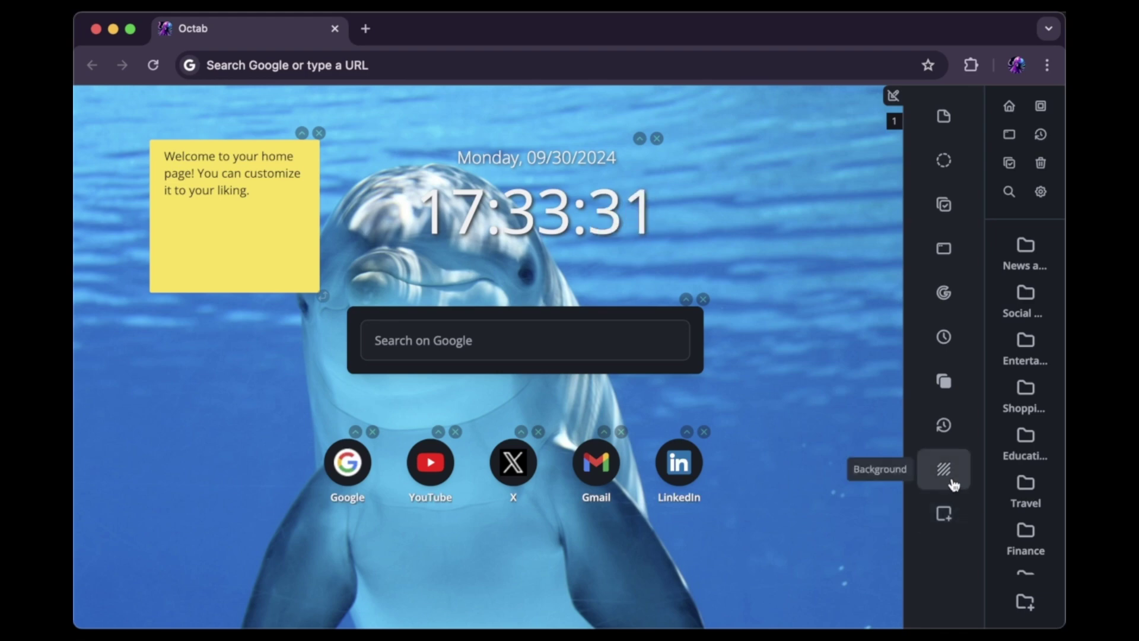
{"action": "left_click", "coordinate": [946, 164]}
{"action": "type", "text": "News"}
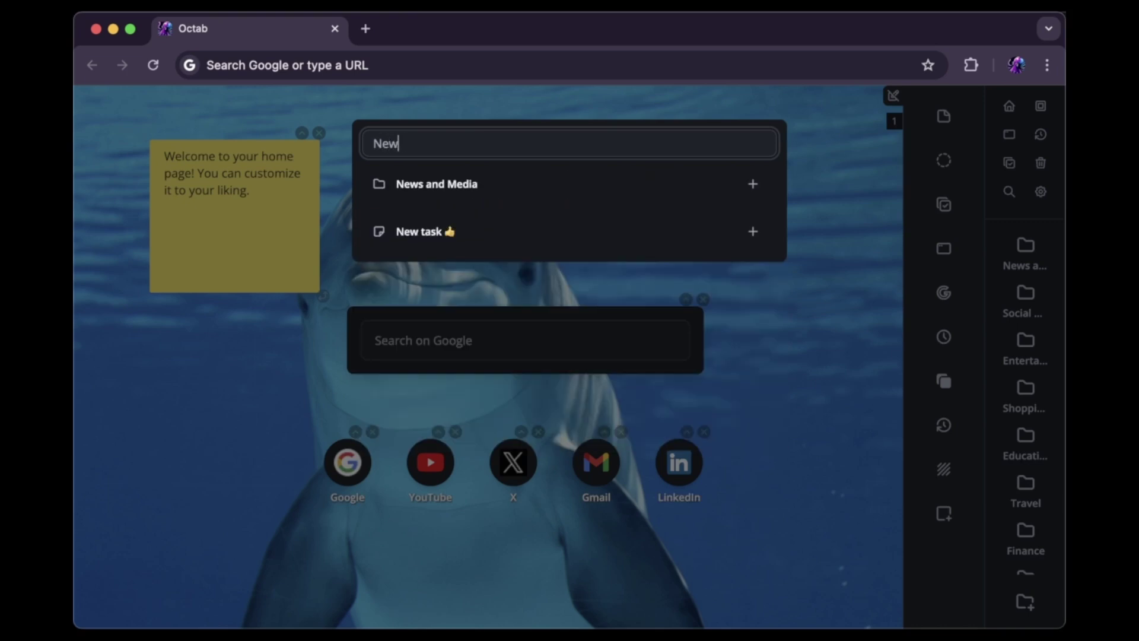
{"action": "left_click", "coordinate": [756, 186]}
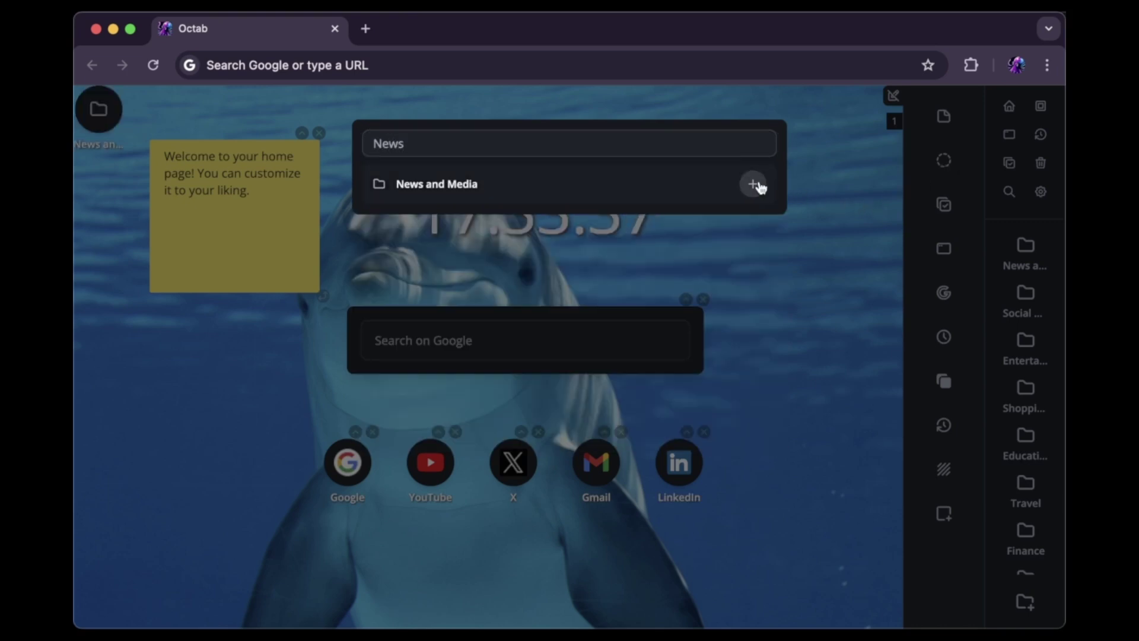
- Drag the News and Media shortcut into the row before Google, then open, move and shrink its panel
{"action": "left_click", "coordinate": [208, 124]}
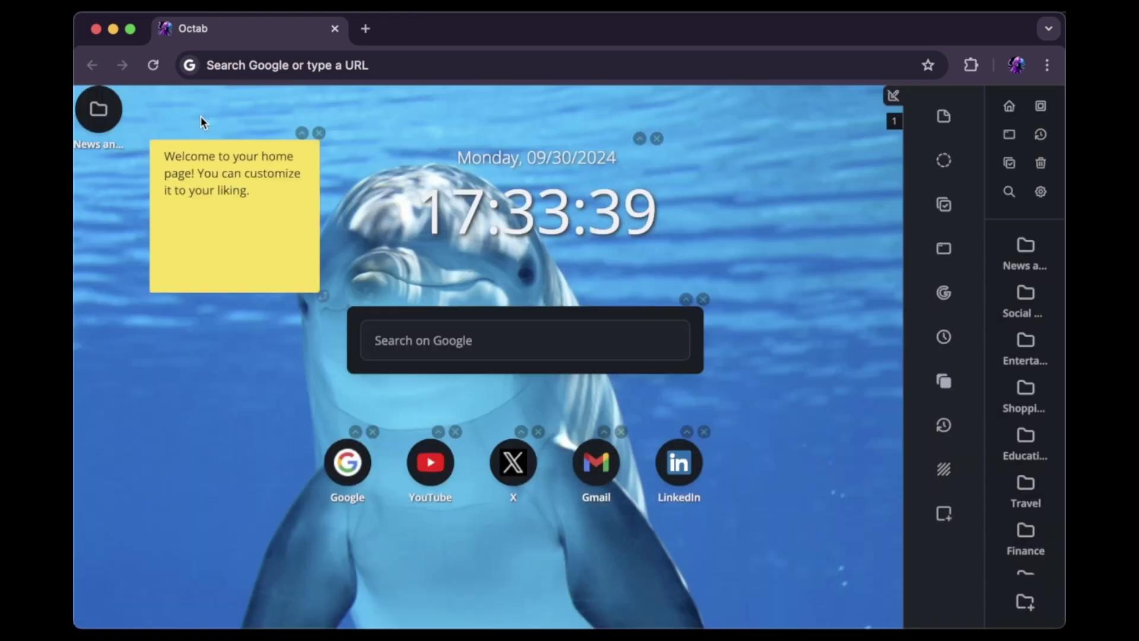
{"action": "mouse_move", "coordinate": [107, 117]}
{"action": "left_mouse_down"}
{"action": "mouse_move", "coordinate": [109, 153]}
{"action": "mouse_move", "coordinate": [212, 314]}
{"action": "mouse_move", "coordinate": [250, 406]}
{"action": "mouse_move", "coordinate": [282, 442]}
{"action": "mouse_move", "coordinate": [285, 479]}
{"action": "mouse_move", "coordinate": [282, 470]}
{"action": "left_mouse_up"}
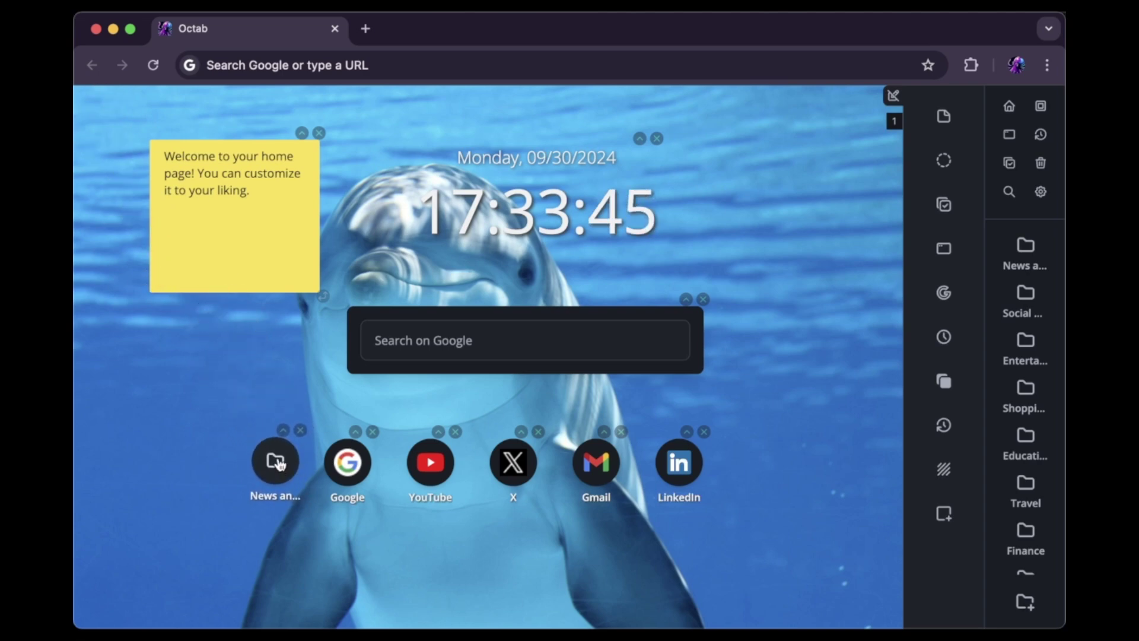
{"action": "left_click", "coordinate": [280, 465]}
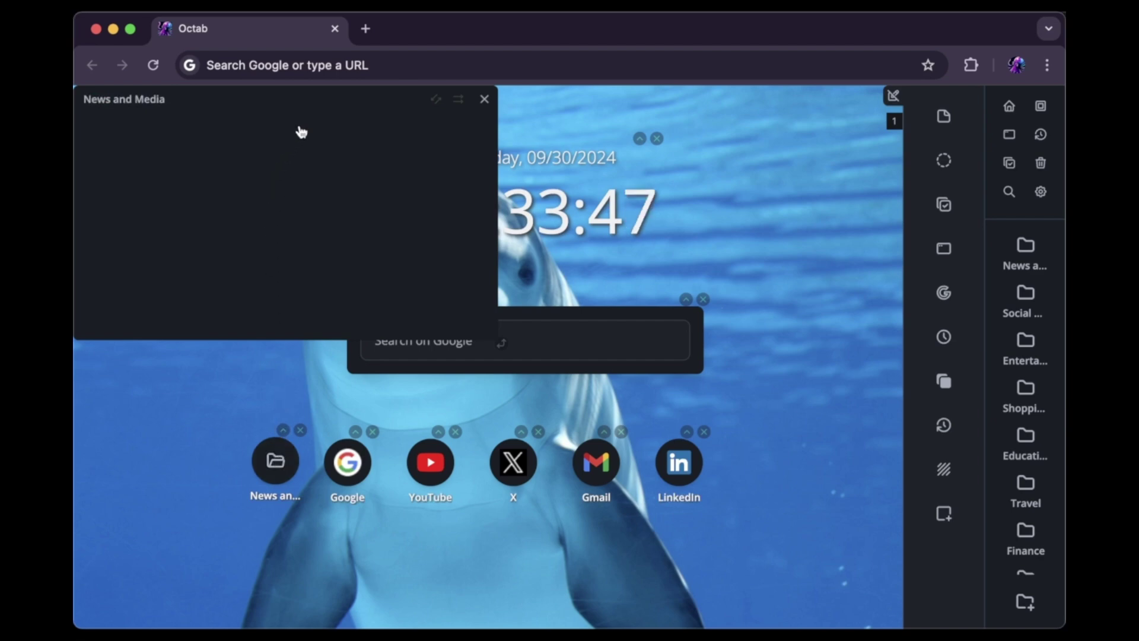
{"action": "left_click_drag", "start_coordinate": [332, 103], "coordinate": [348, 135]}
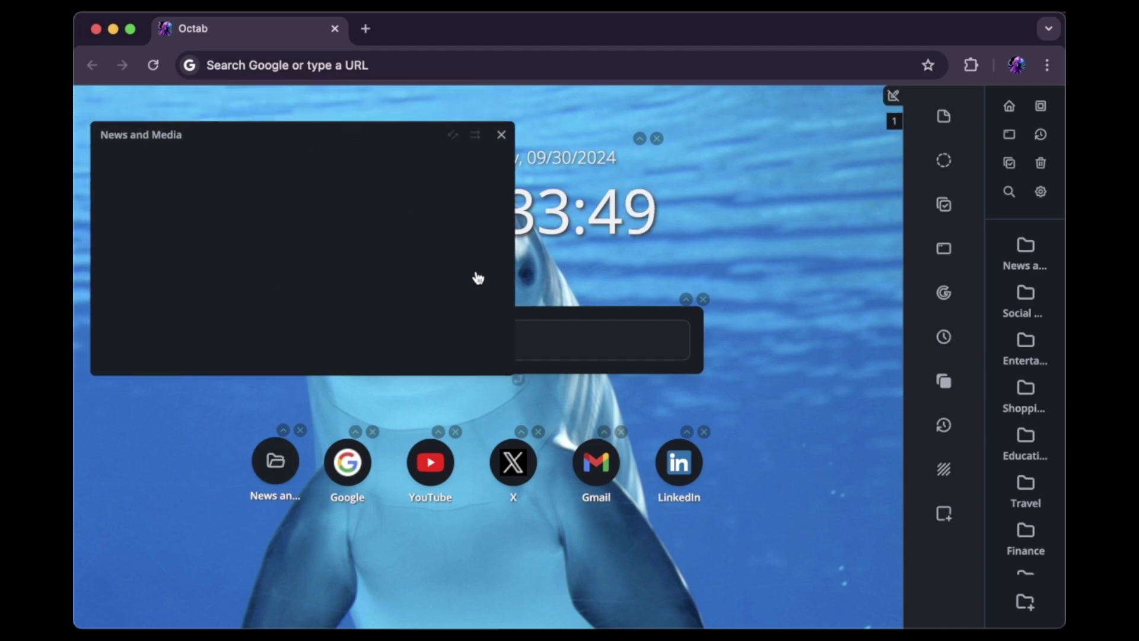
{"action": "left_click_drag", "start_coordinate": [518, 374], "coordinate": [429, 323]}
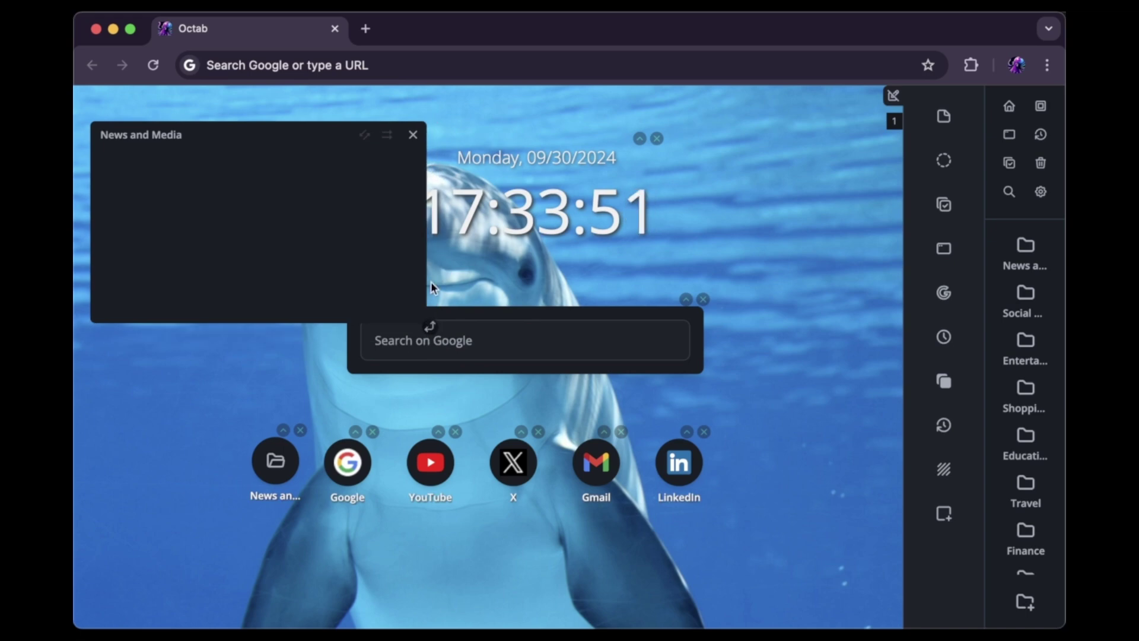
- Close the folder panel, nudge the clock and search box, then delete the sticky note and Google search box
{"action": "left_click", "coordinate": [415, 138]}
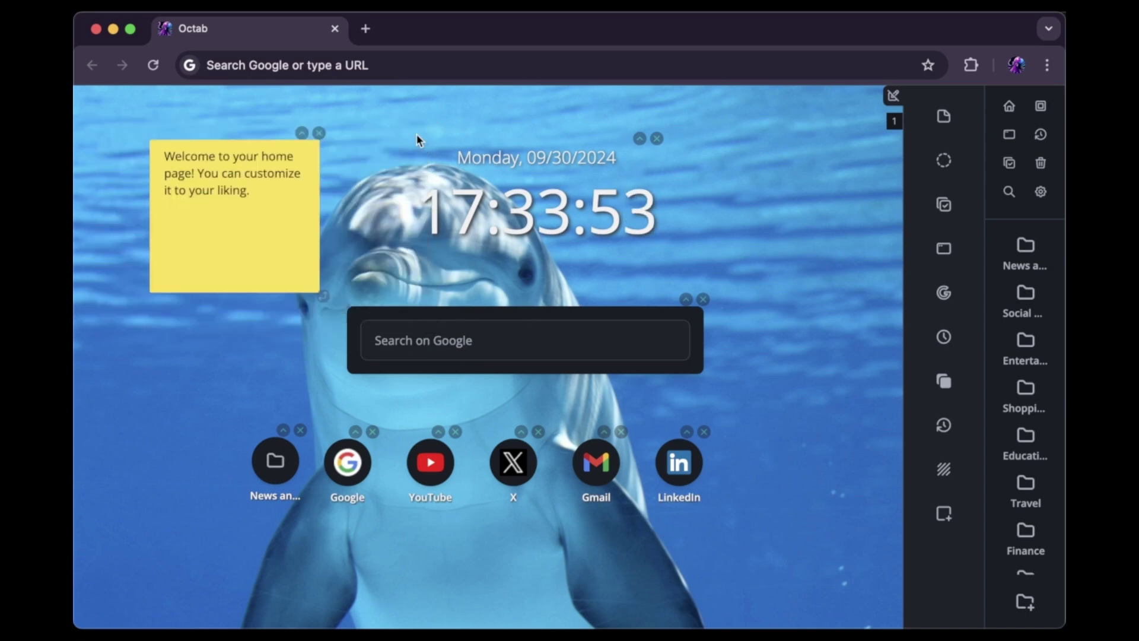
{"action": "mouse_move", "coordinate": [519, 318]}
{"action": "left_mouse_down"}
{"action": "mouse_move", "coordinate": [582, 321]}
{"action": "mouse_move", "coordinate": [542, 311]}
{"action": "left_mouse_up"}
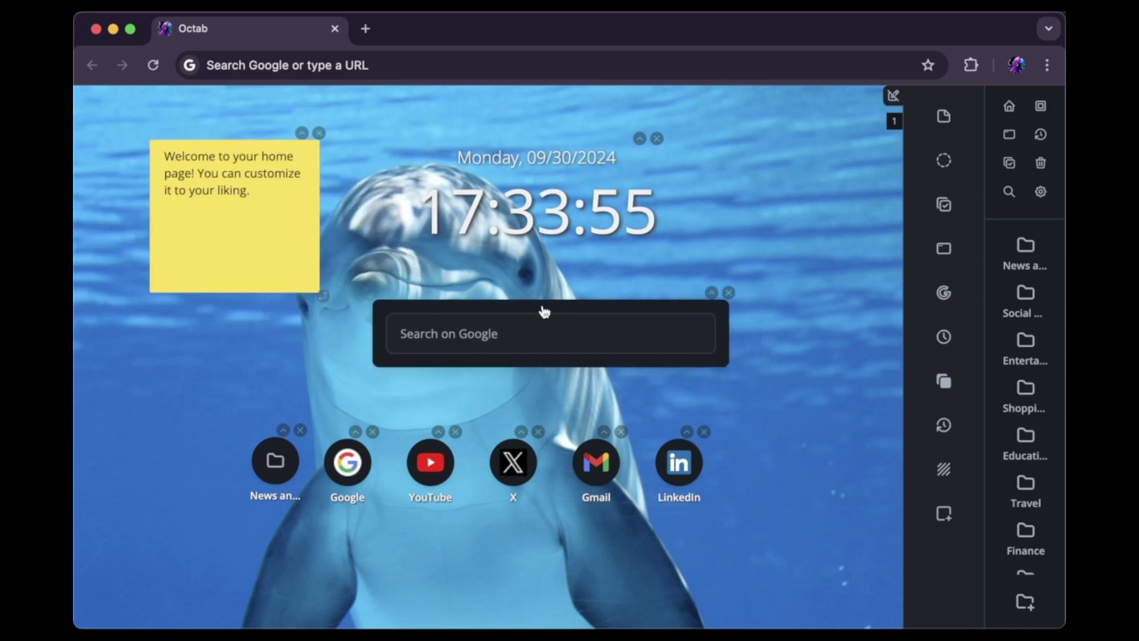
{"action": "mouse_move", "coordinate": [543, 210]}
{"action": "left_mouse_down"}
{"action": "mouse_move", "coordinate": [584, 198]}
{"action": "mouse_move", "coordinate": [565, 199]}
{"action": "left_mouse_up"}
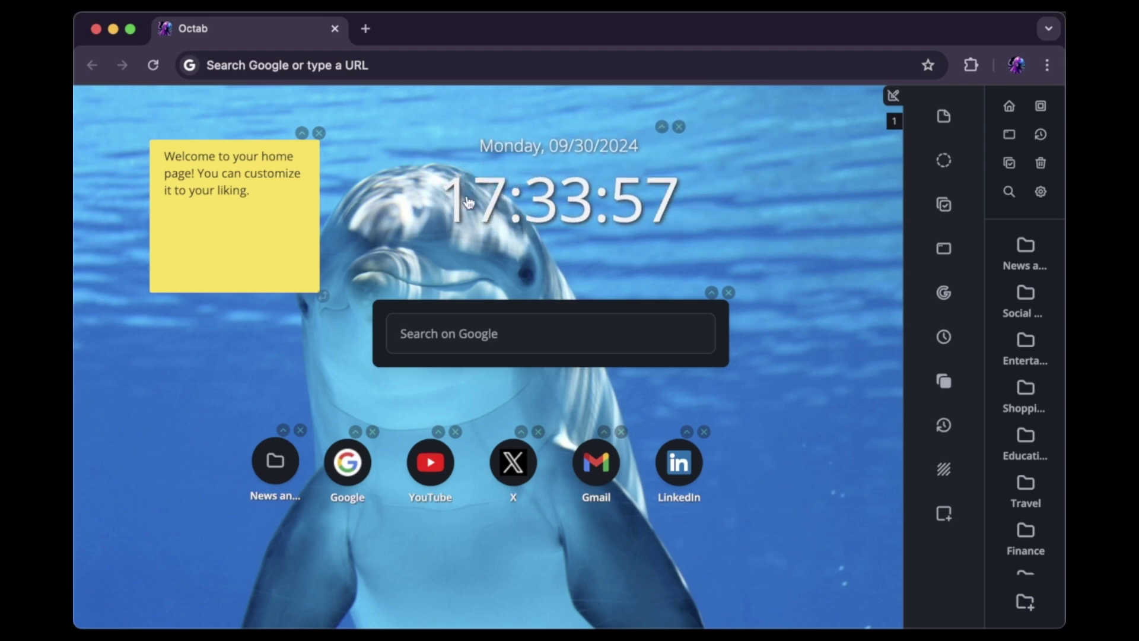
{"action": "left_click", "coordinate": [319, 133]}
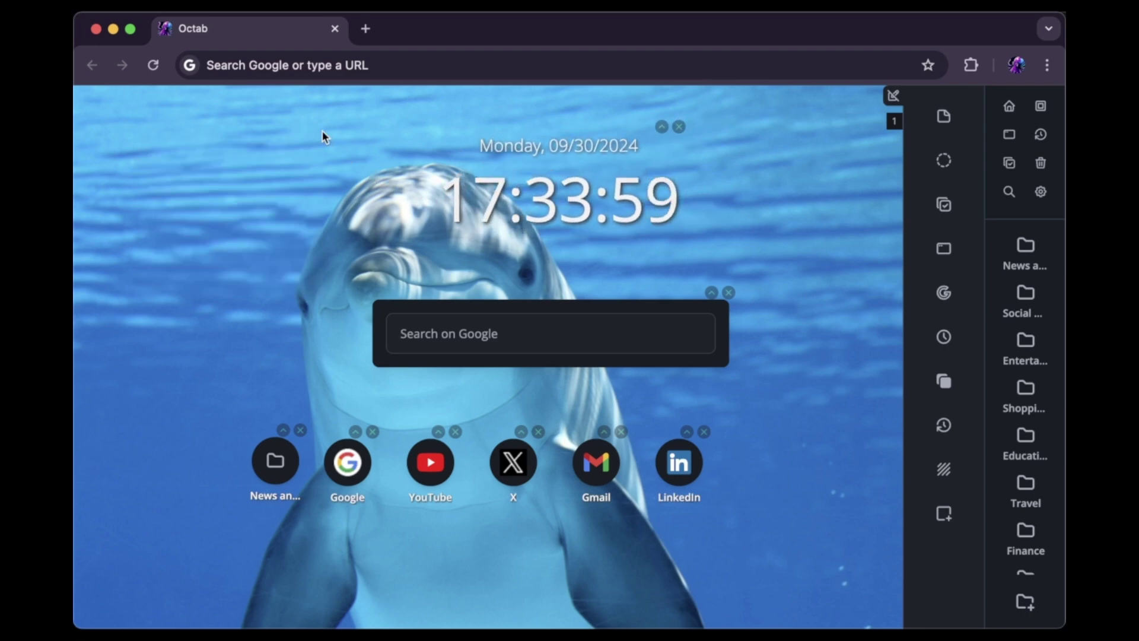
{"action": "left_click", "coordinate": [729, 293]}
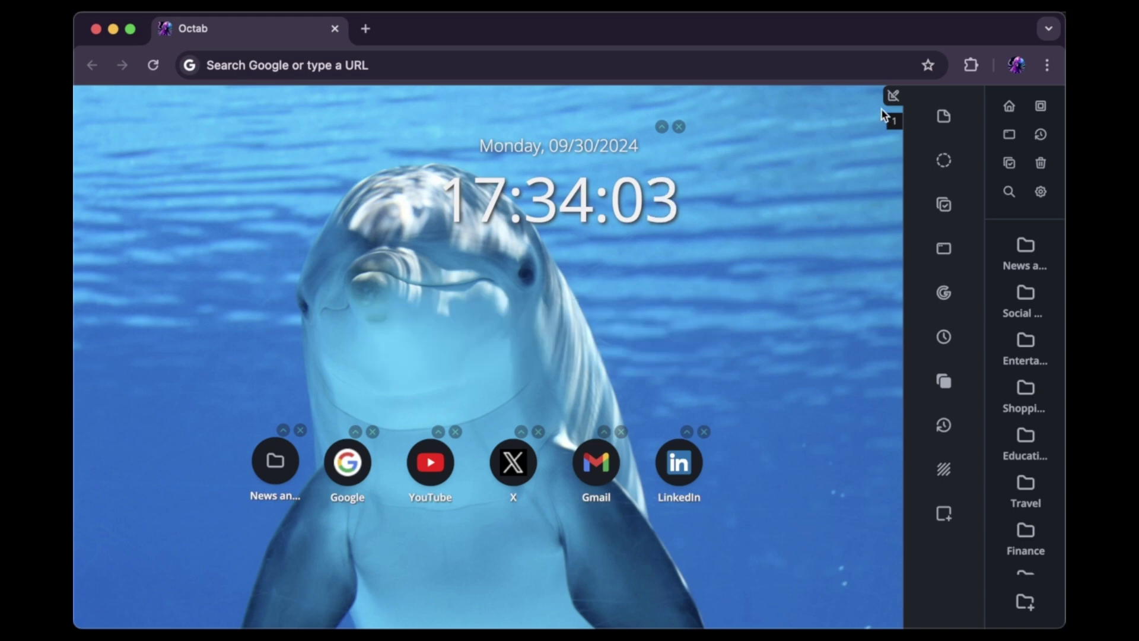
- Exit edit mode to finish customizing the homepage
{"action": "left_click", "coordinate": [893, 97]}
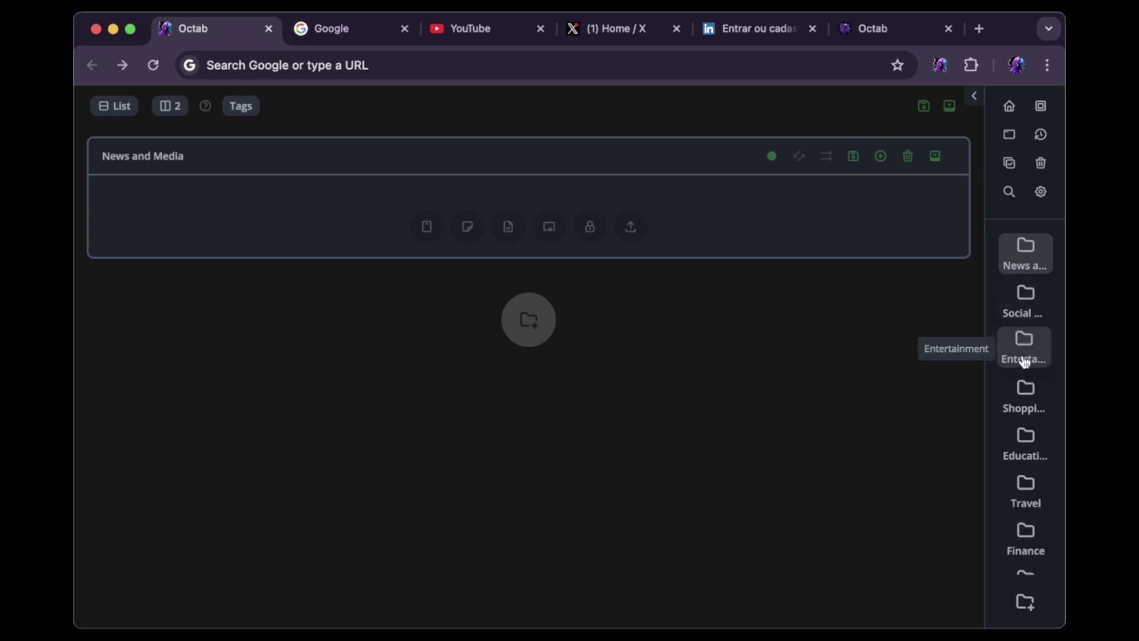
- Save all five open tabs into News and Media using Save & close
{"action": "left_click", "coordinate": [1028, 605]}
{"action": "key", "text": "Escape"}
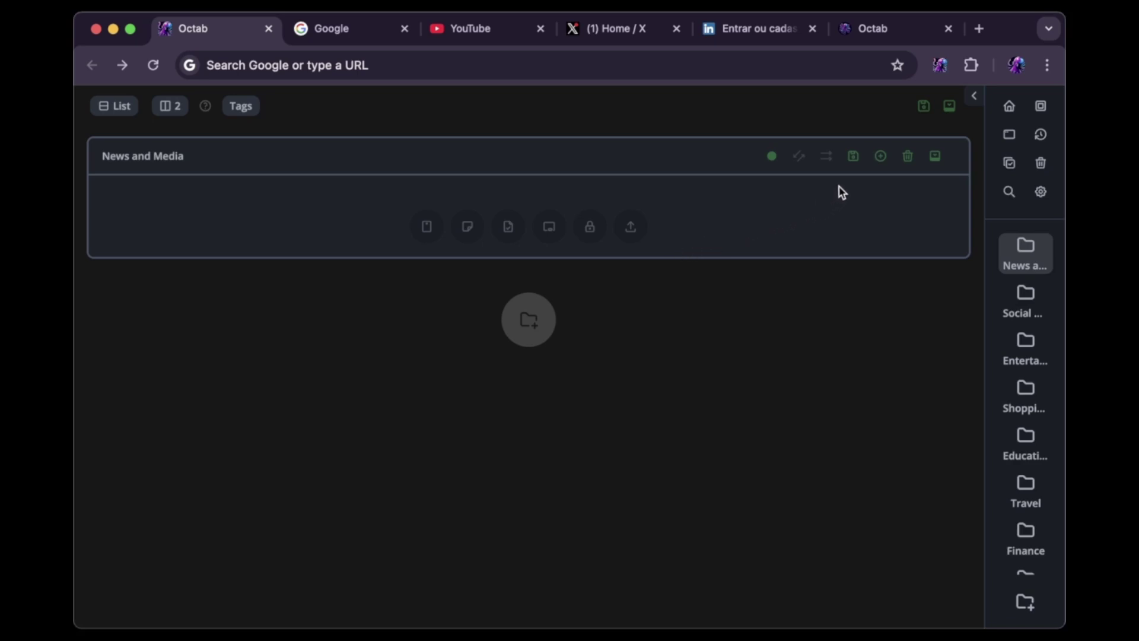
{"action": "left_click", "coordinate": [852, 157]}
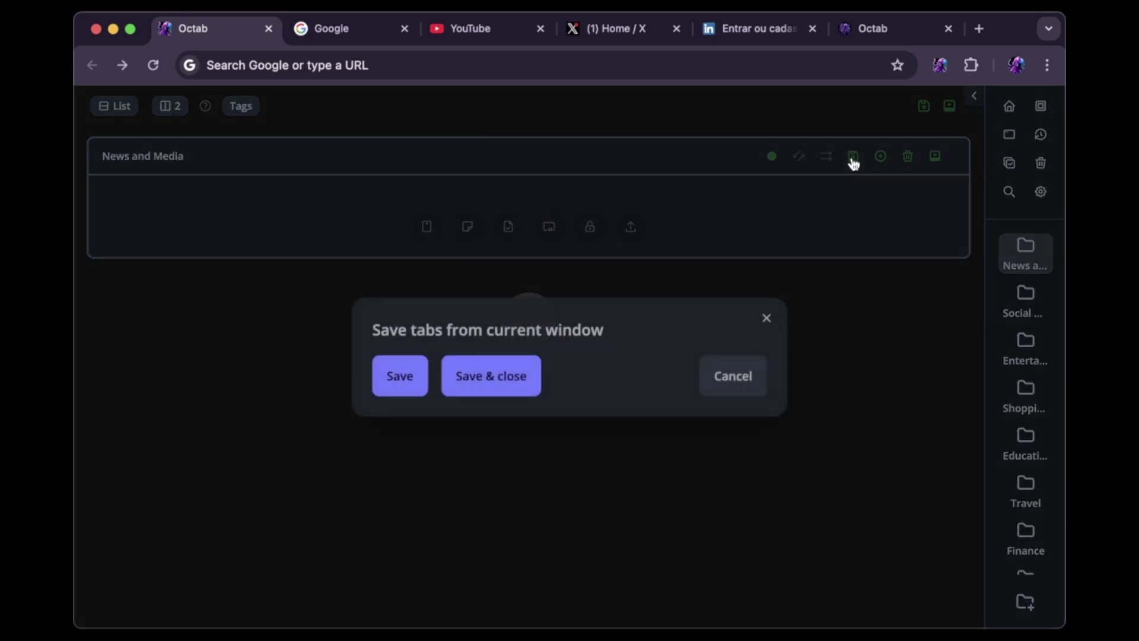
{"action": "left_click", "coordinate": [499, 383]}
{"action": "mouse_move", "coordinate": [501, 384]}
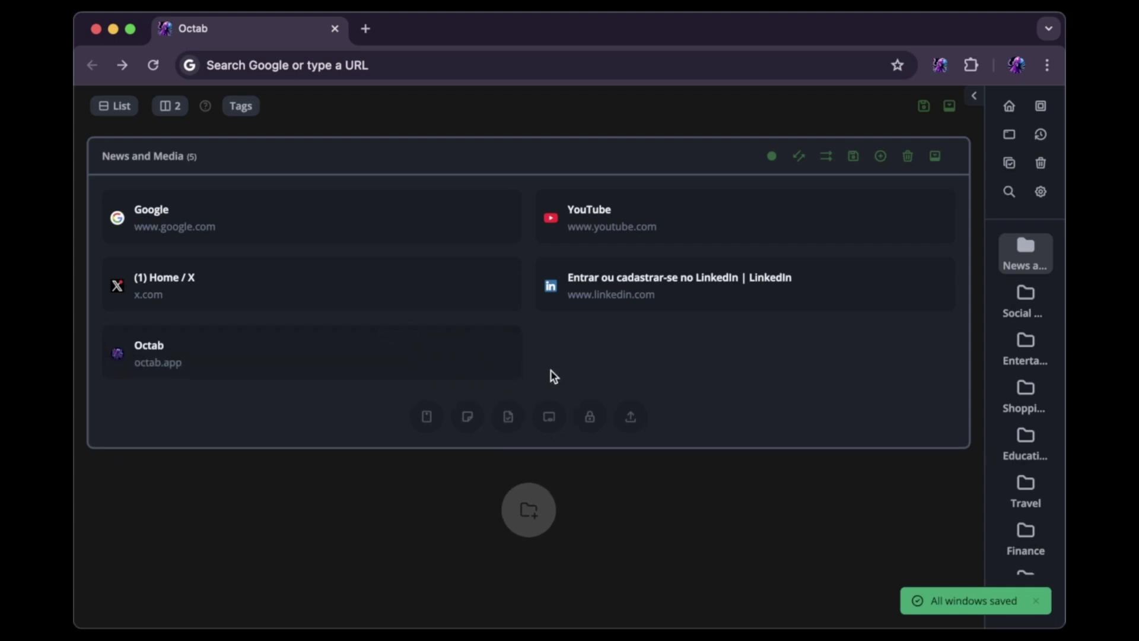
- Create a note, a whiteboard closed from its file menu, and a vault left without a password
{"action": "left_click", "coordinate": [469, 415]}
{"action": "key", "text": "Escape"}
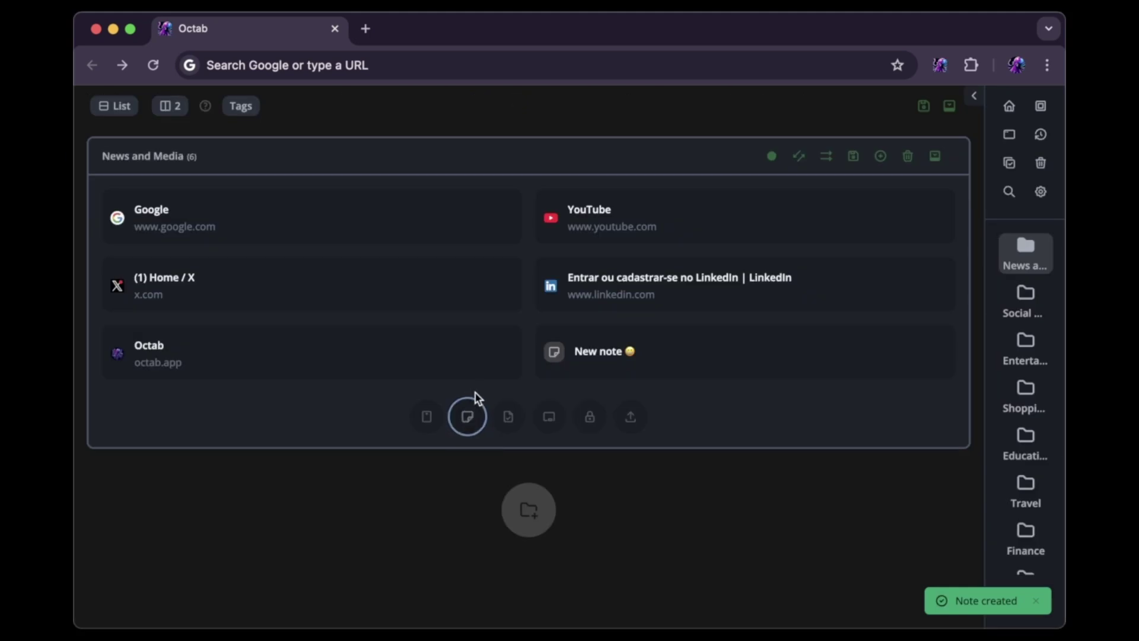
{"action": "left_click", "coordinate": [550, 414]}
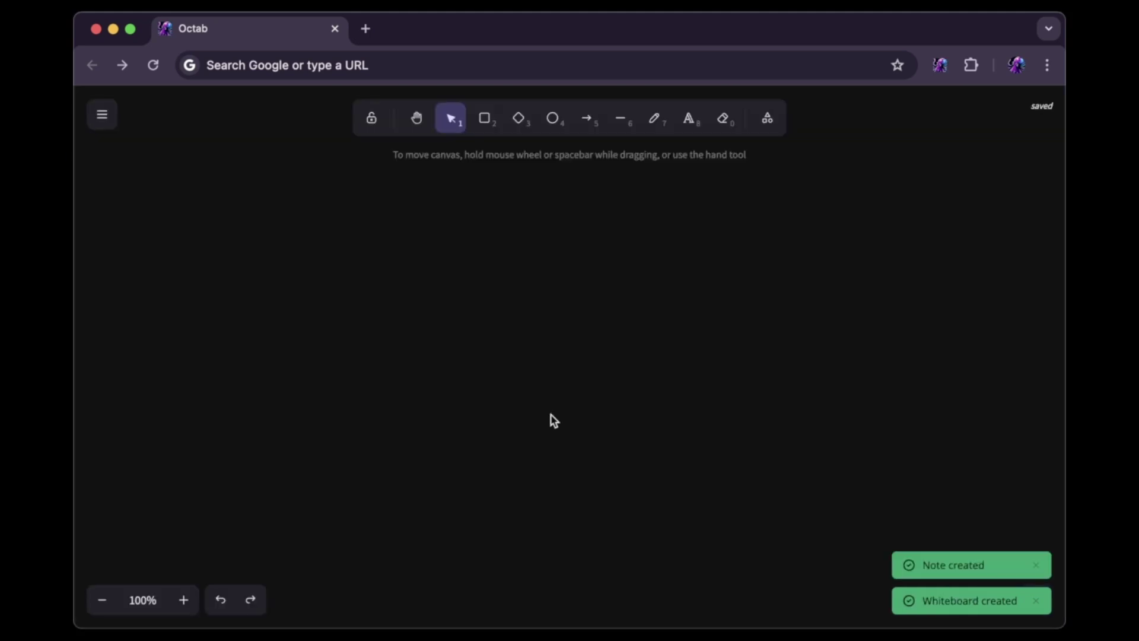
{"action": "left_click", "coordinate": [102, 115]}
{"action": "left_click", "coordinate": [156, 264]}
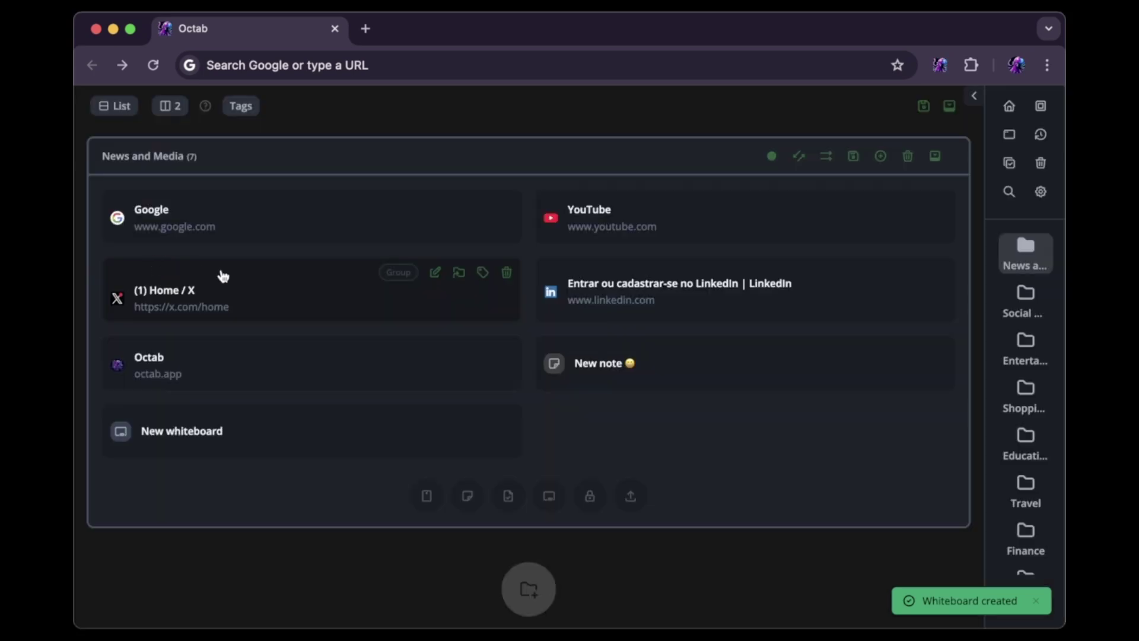
{"action": "left_click", "coordinate": [593, 482]}
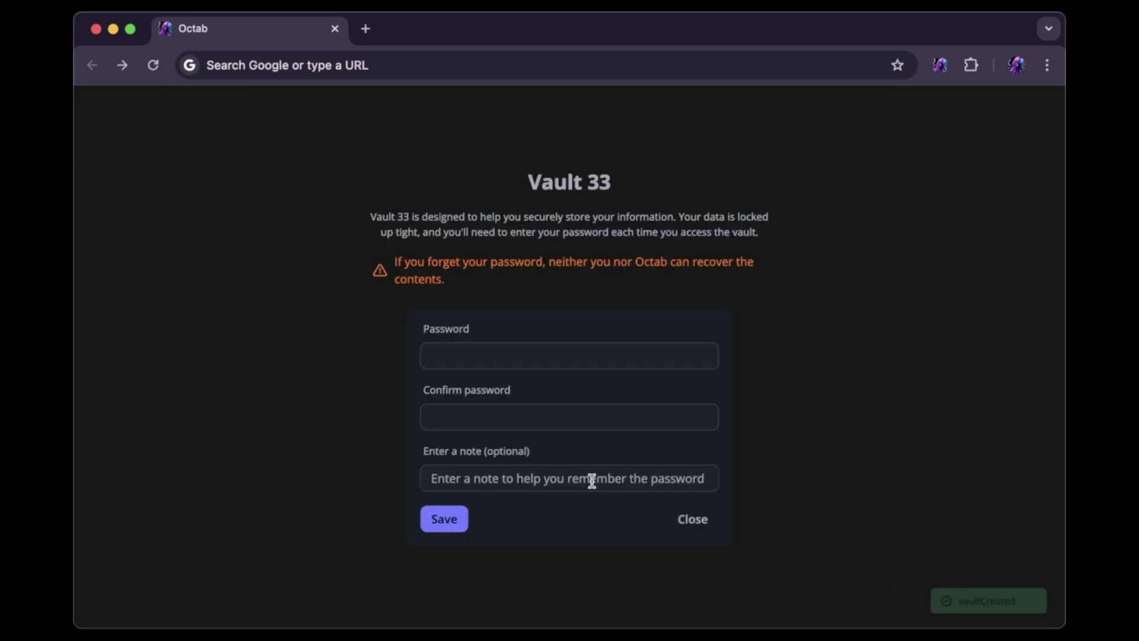
{"action": "left_click", "coordinate": [691, 520]}
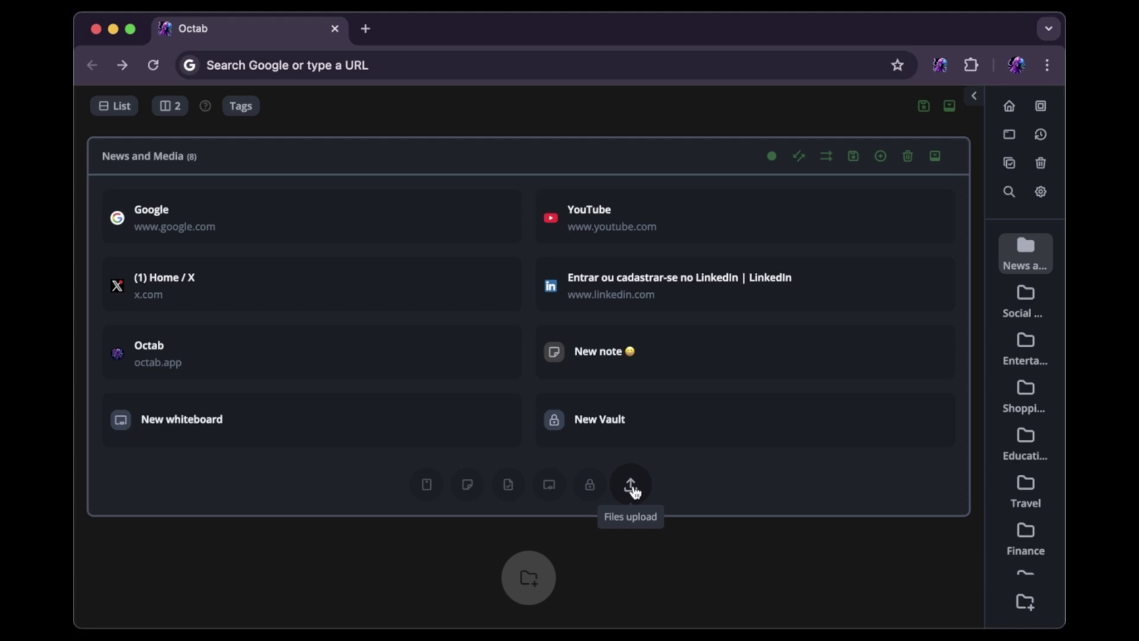
- Save a 'New folder' subfolder, move New Vault up beside Octab, and swap the whiteboard and note cards
{"action": "mouse_move", "coordinate": [662, 448]}
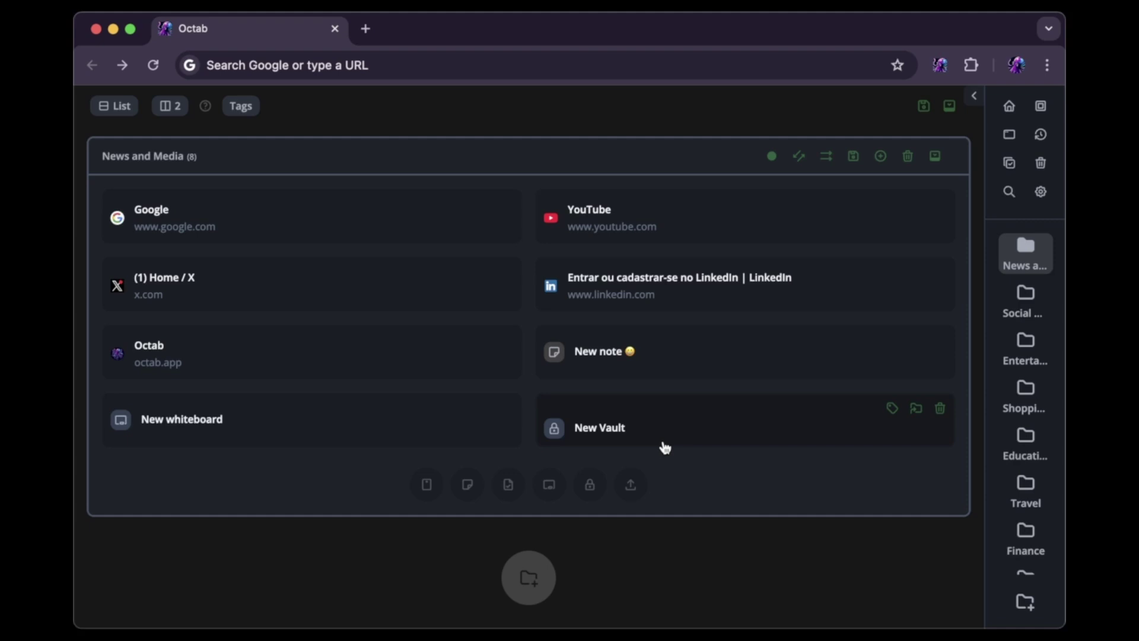
{"action": "left_click", "coordinate": [531, 577]}
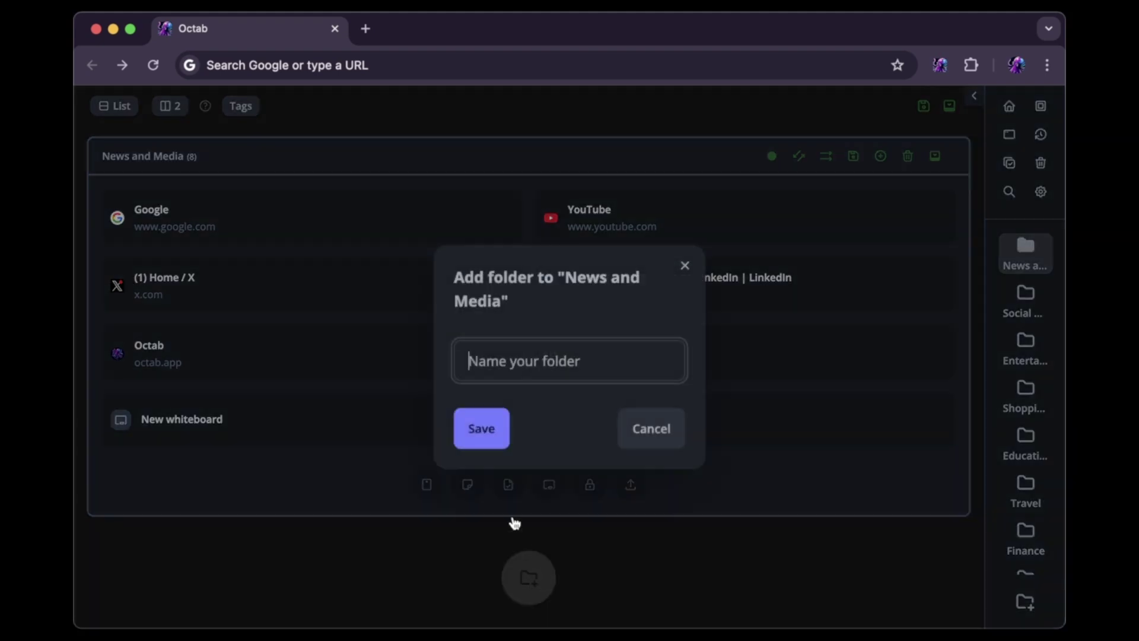
{"action": "left_click", "coordinate": [500, 445]}
{"action": "left_click_drag", "start_coordinate": [630, 427], "coordinate": [631, 352]}
{"action": "left_click_drag", "start_coordinate": [613, 407], "coordinate": [249, 409]}
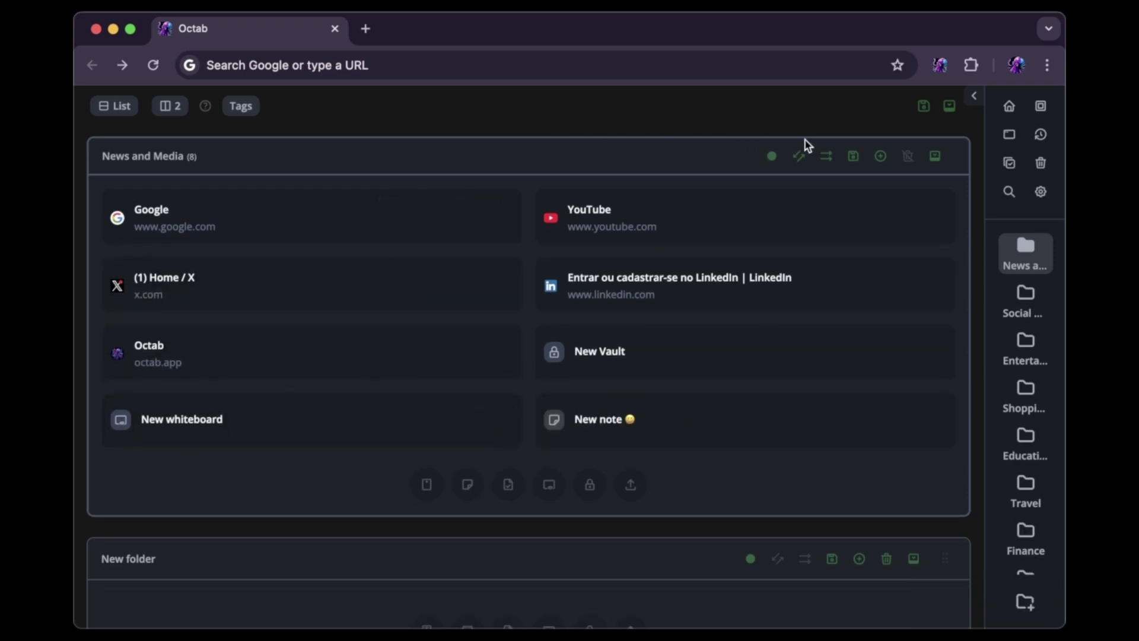
- Open all saved websites in tabs, then switch the layout to Columns with 1 card per row
{"action": "left_click", "coordinate": [829, 159]}
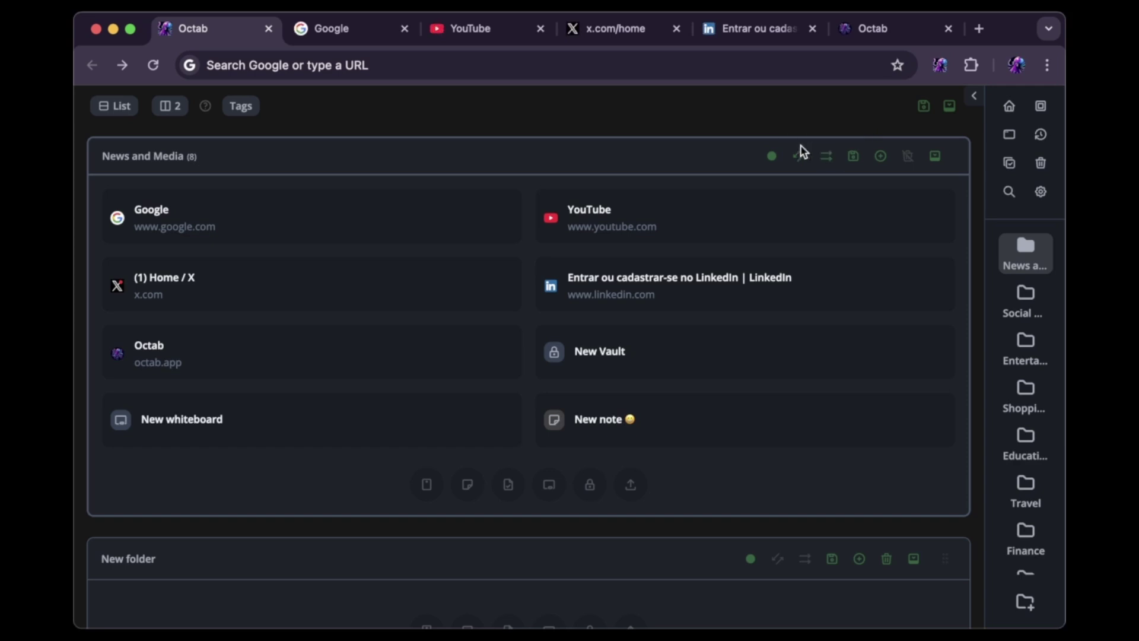
{"action": "left_click", "coordinate": [798, 156]}
{"action": "left_click", "coordinate": [121, 106]}
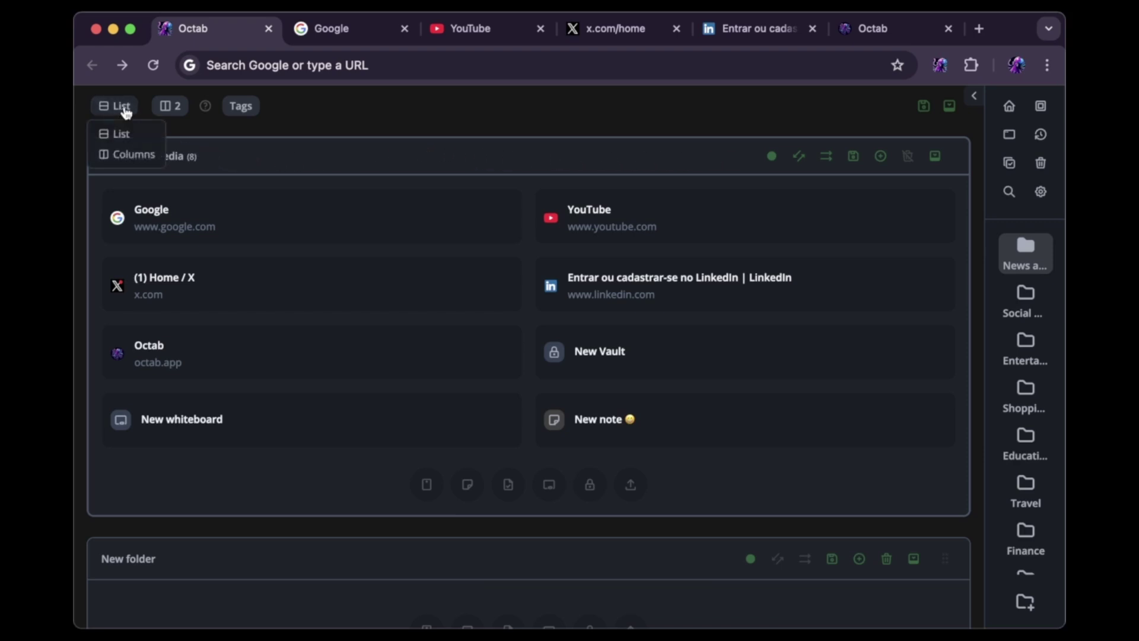
{"action": "left_click", "coordinate": [135, 155]}
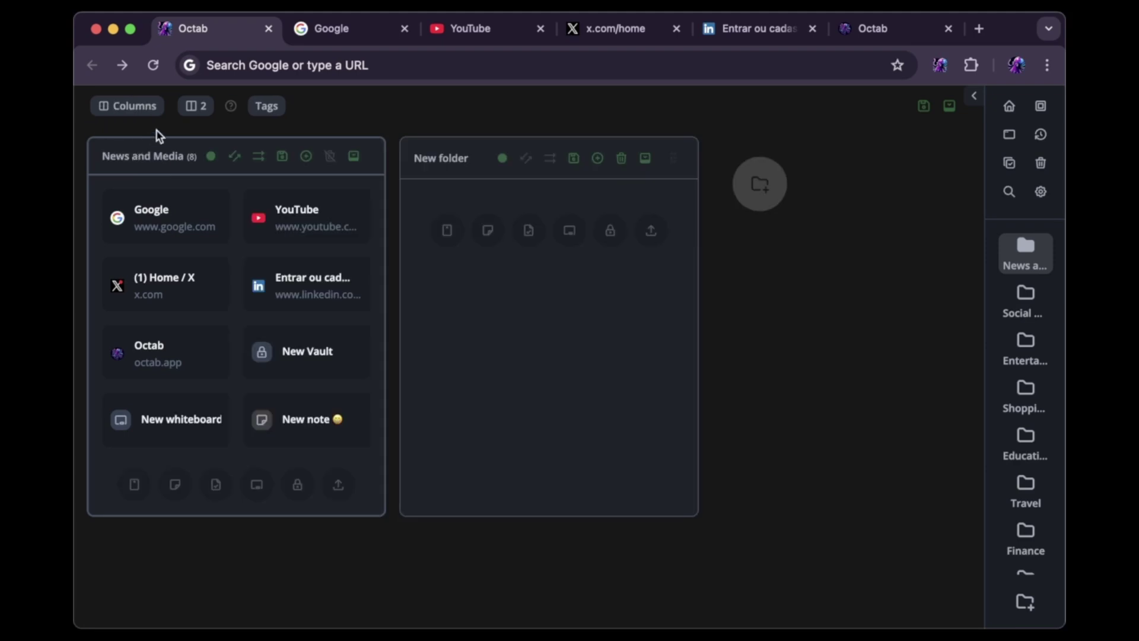
{"action": "left_click", "coordinate": [192, 109]}
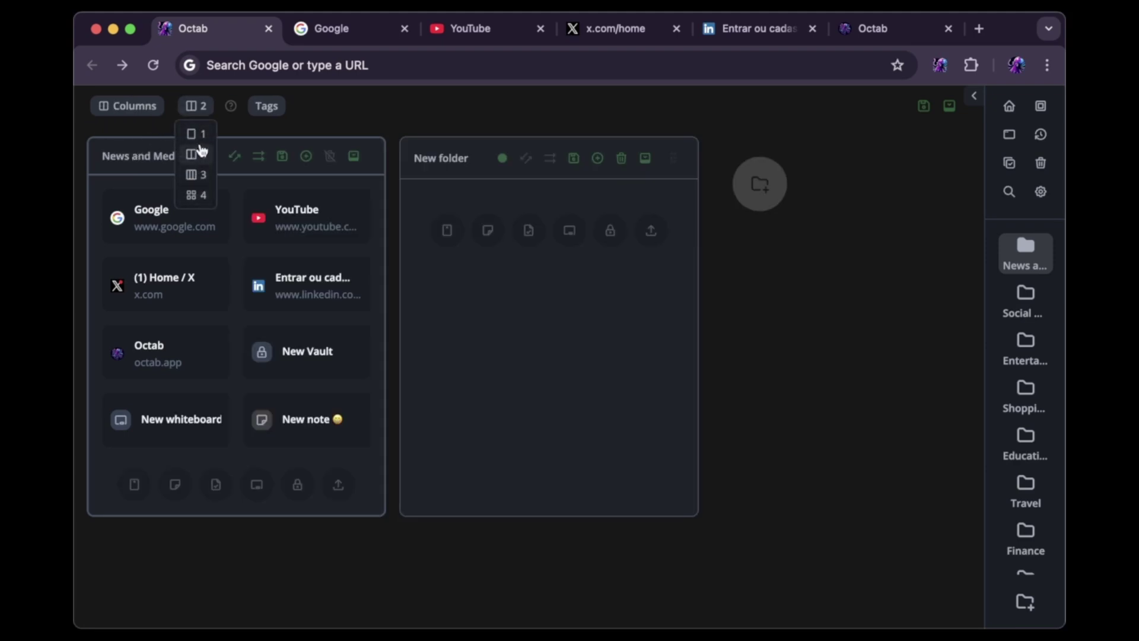
{"action": "left_click", "coordinate": [198, 132]}
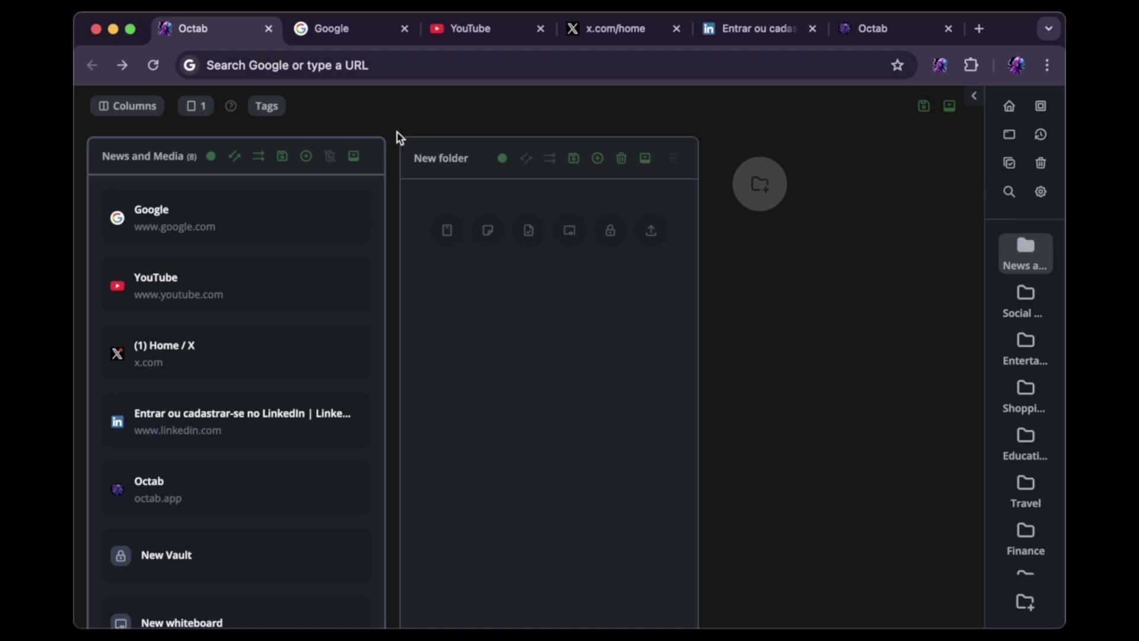
- Tag the Google card as Favorites
{"action": "mouse_move", "coordinate": [330, 208]}
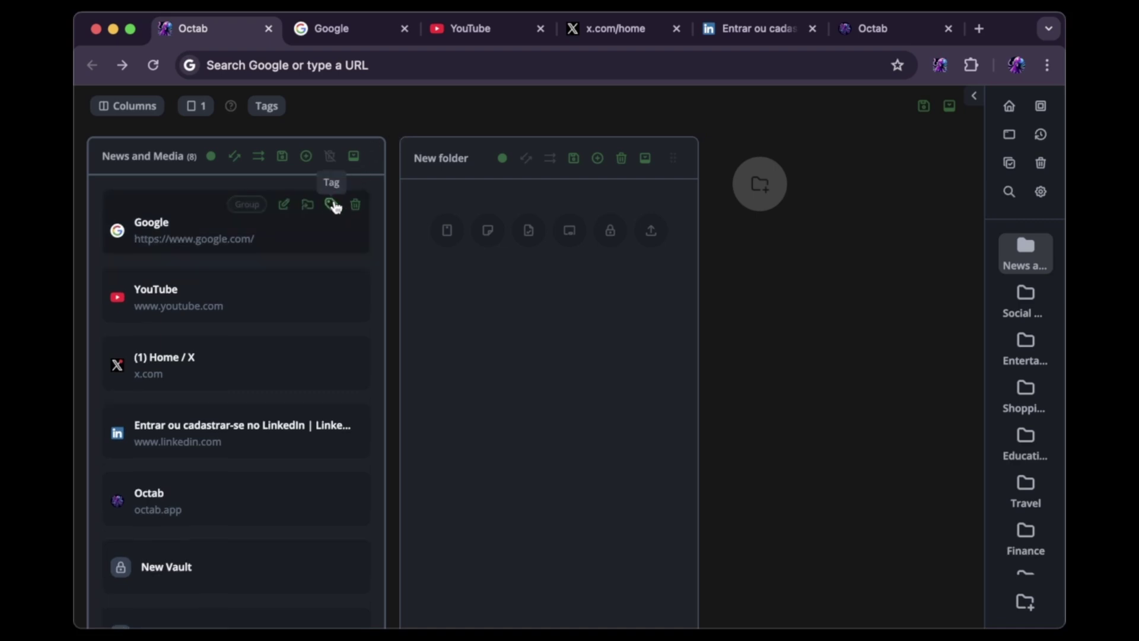
{"action": "left_click", "coordinate": [331, 206]}
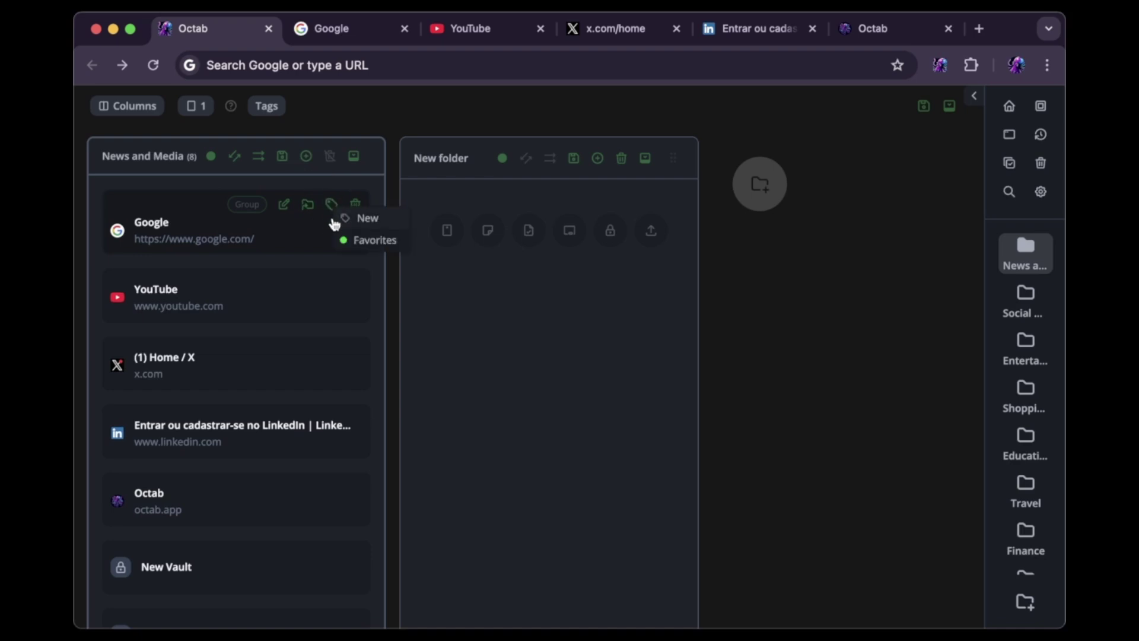
{"action": "left_click", "coordinate": [341, 238]}
- Filter the folder by the Favorites tag, then remove the filter to show all 8 items
{"action": "left_click", "coordinate": [290, 109]}
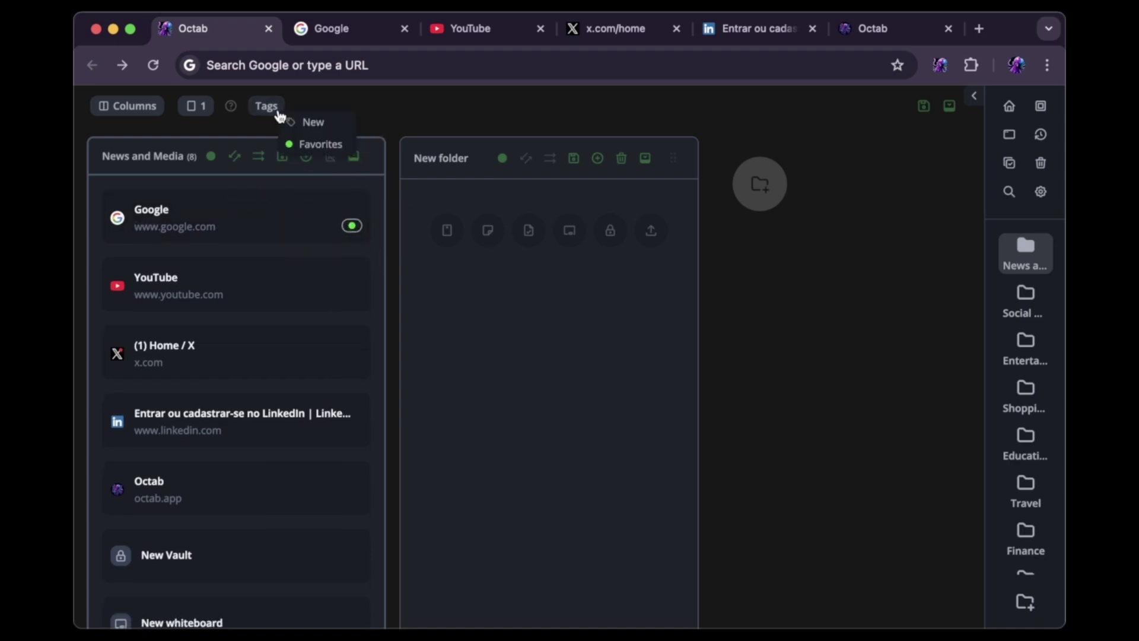
{"action": "left_click", "coordinate": [326, 145]}
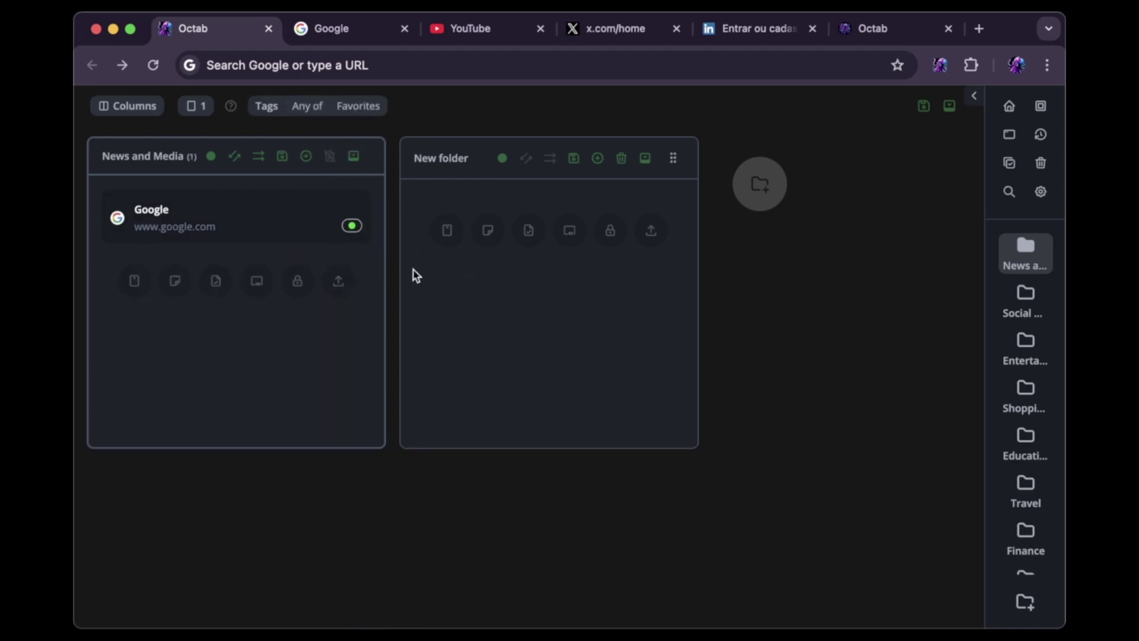
{"action": "left_click", "coordinate": [389, 106]}
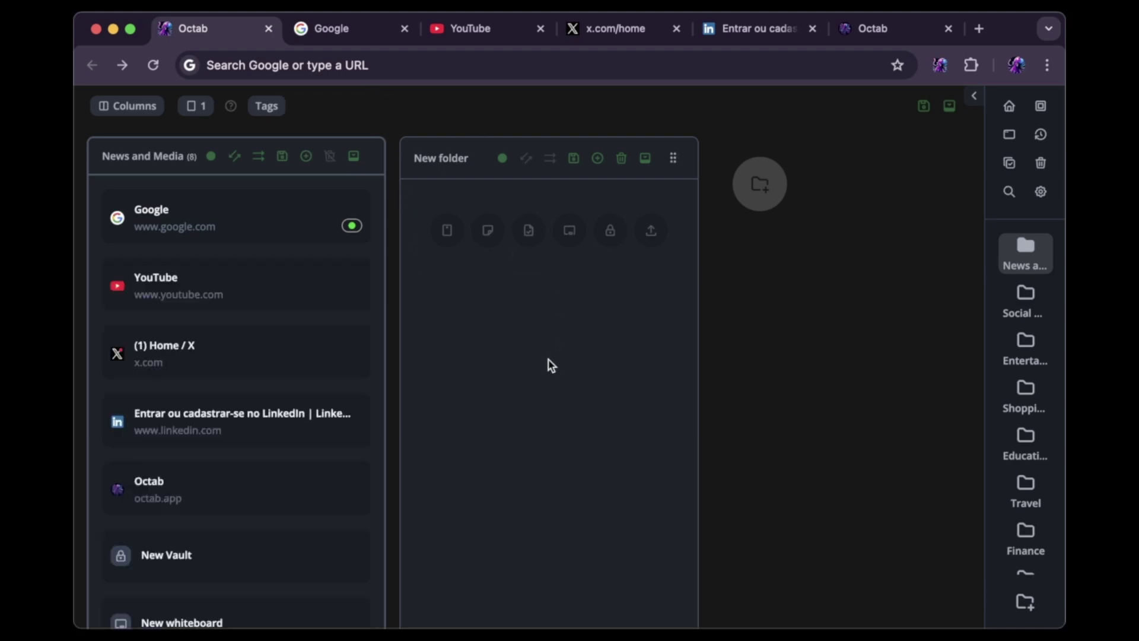